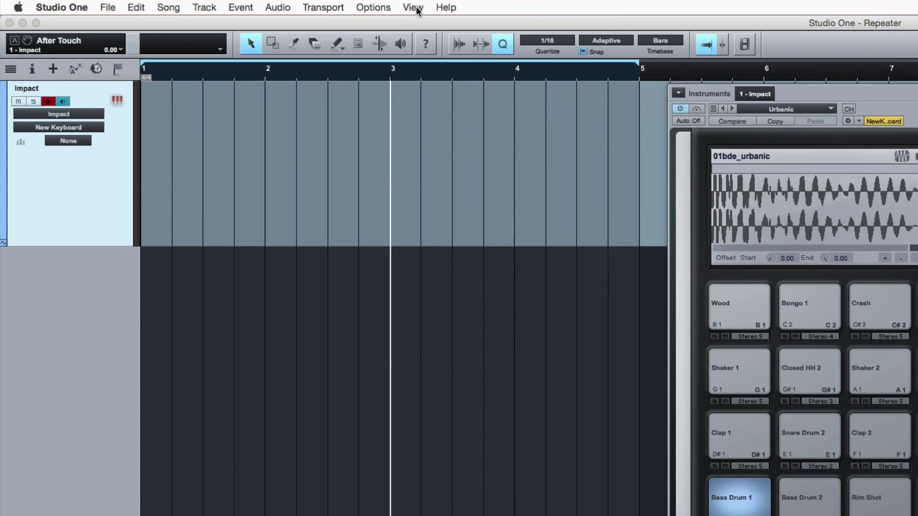
Show the Record Panel, leave Input Quantize off, and set the note value to 1/8
{"action": "left_click", "coordinate": [223, 4]}
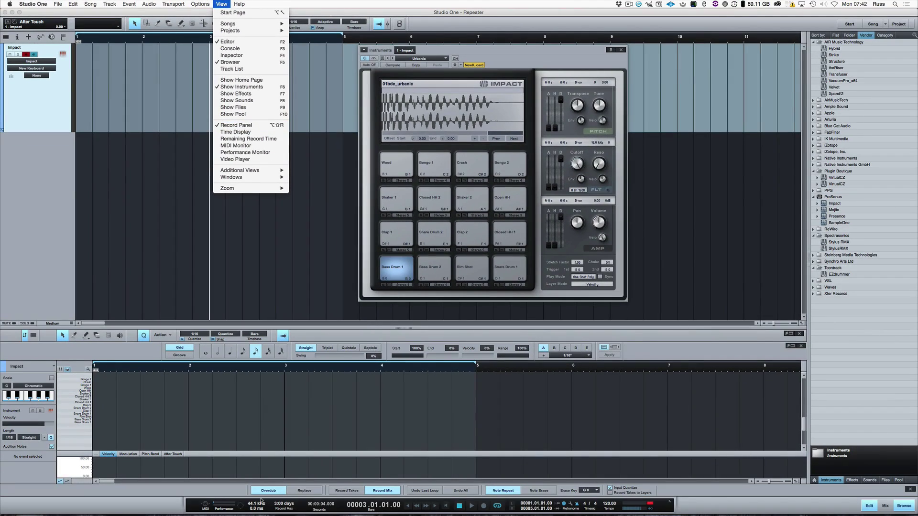
{"action": "left_click", "coordinate": [407, 201]}
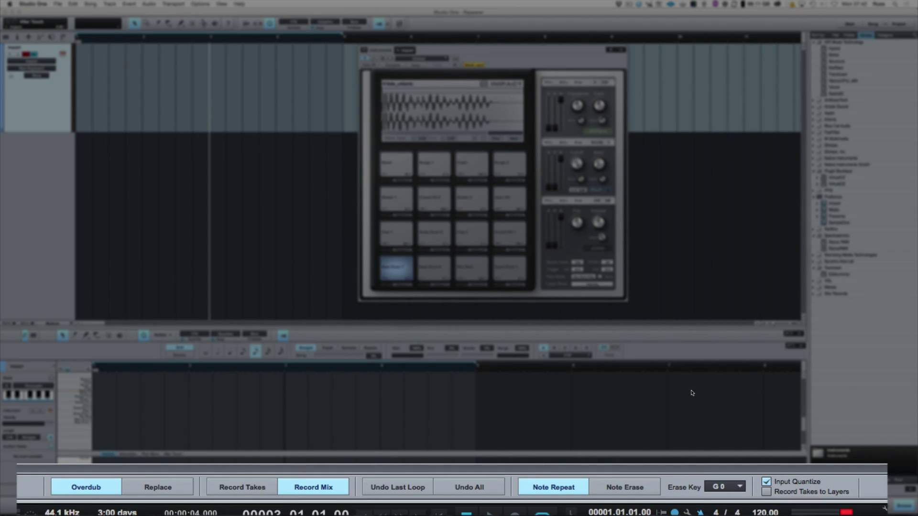
{"action": "left_click", "coordinate": [767, 483]}
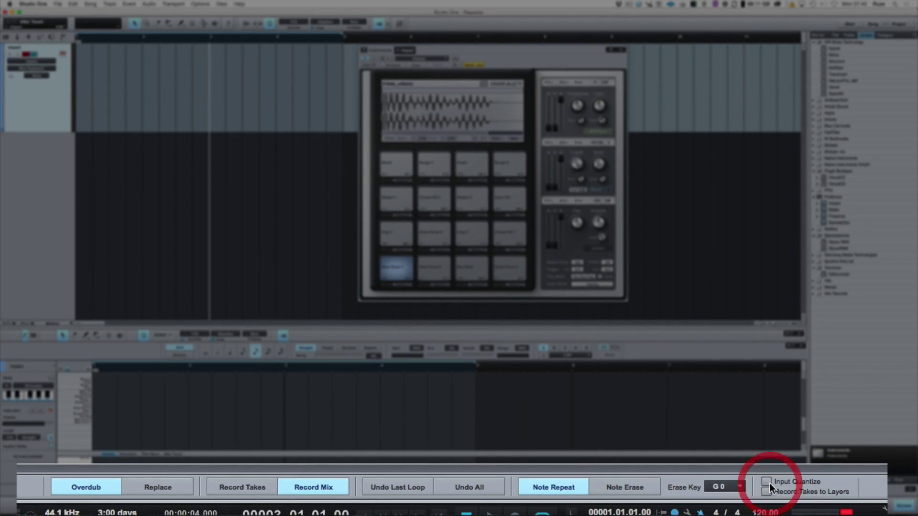
{"action": "left_click", "coordinate": [768, 483]}
{"action": "left_click", "coordinate": [769, 481]}
{"action": "left_click", "coordinate": [768, 481]}
{"action": "left_click", "coordinate": [768, 481]}
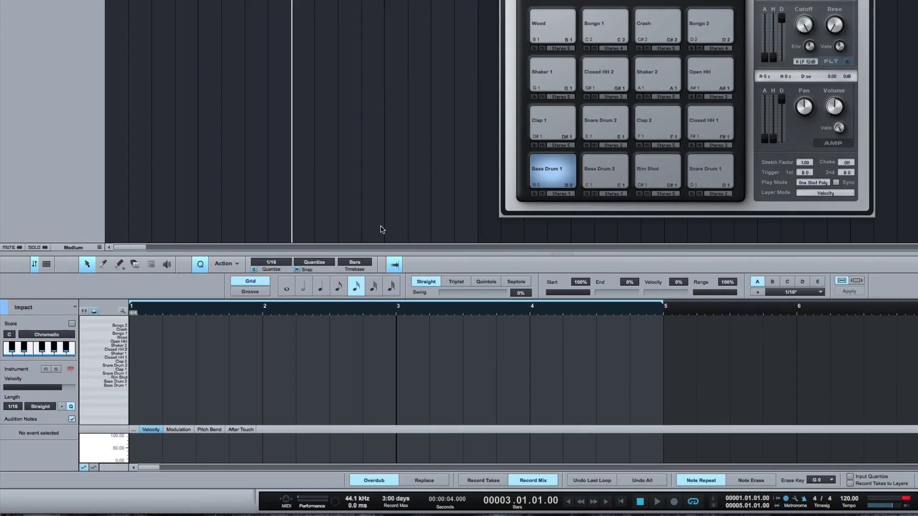
{"action": "left_click", "coordinate": [339, 287]}
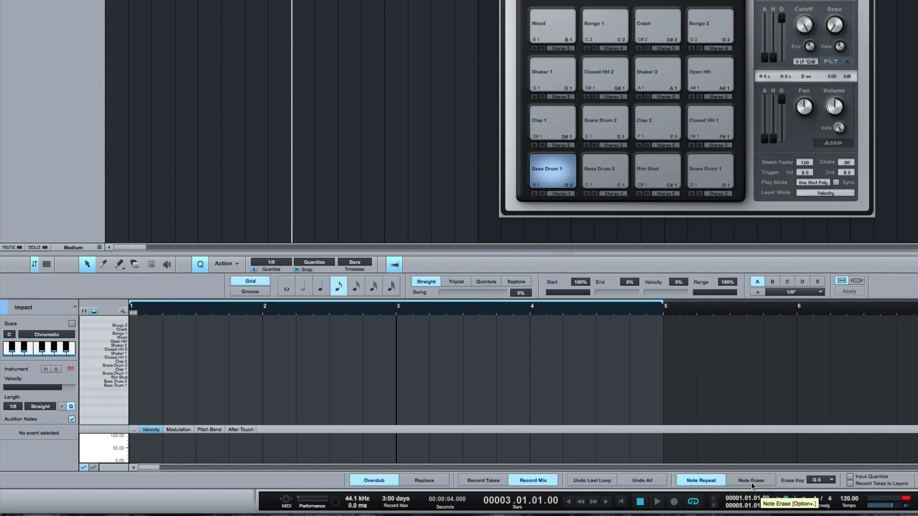
Check the Erase Key setting, toggle looping off and on, and return to bar 1
{"action": "left_click", "coordinate": [828, 483]}
{"action": "left_click", "coordinate": [783, 480]}
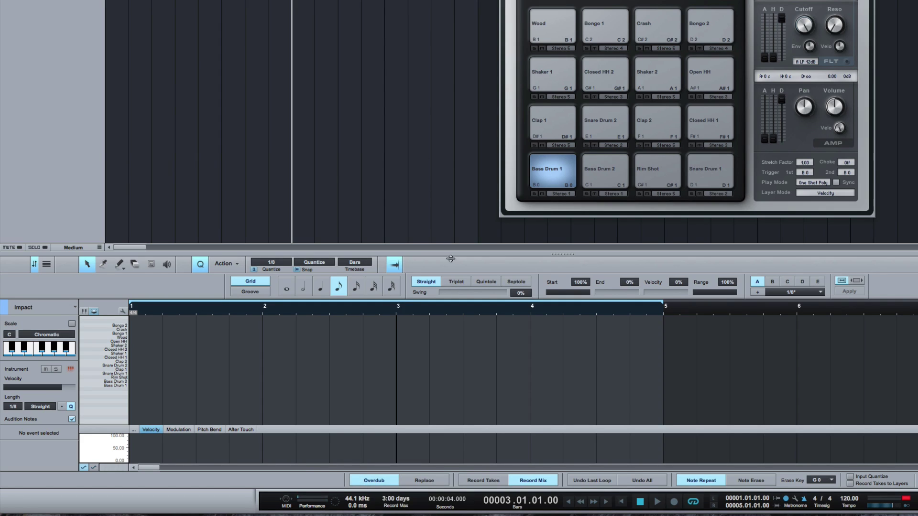
{"action": "left_click", "coordinate": [694, 502]}
{"action": "left_click", "coordinate": [693, 502]}
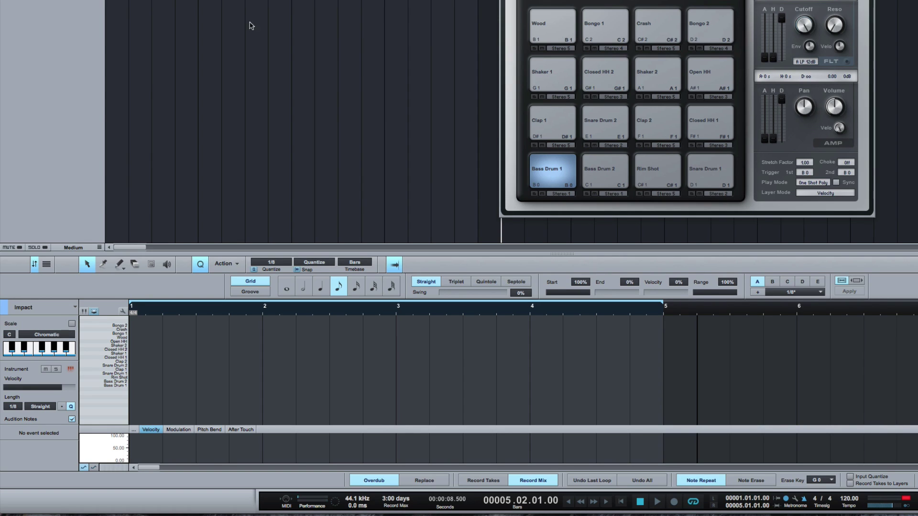
{"action": "left_click", "coordinate": [622, 502]}
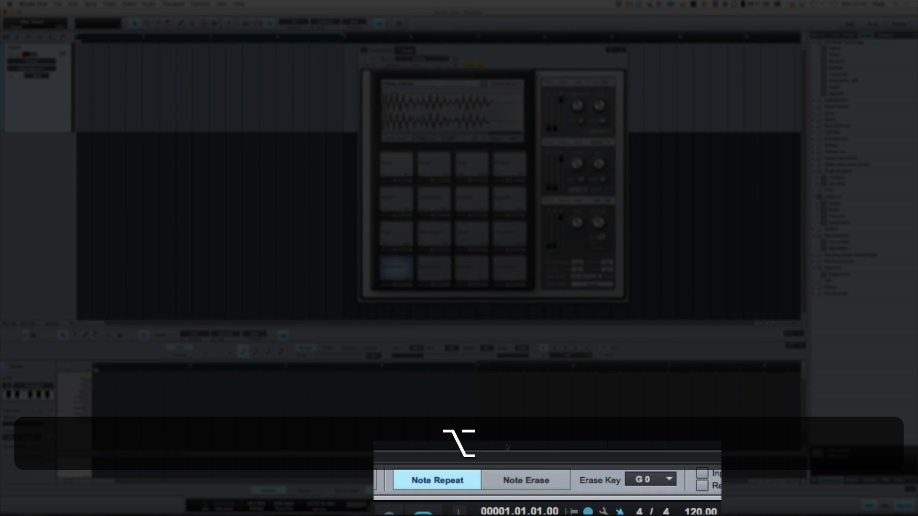
In Keyboard Shortcuts, find Note Repeat and assign it the ⌥. shortcut
{"action": "key", "text": "alt+slash"}
{"action": "key", "text": "alt+period"}
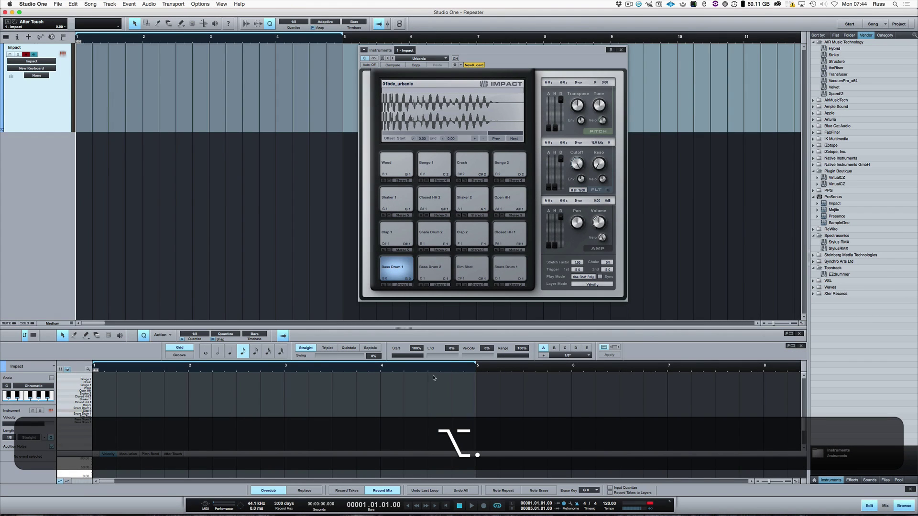
{"action": "left_click", "coordinate": [32, 4]}
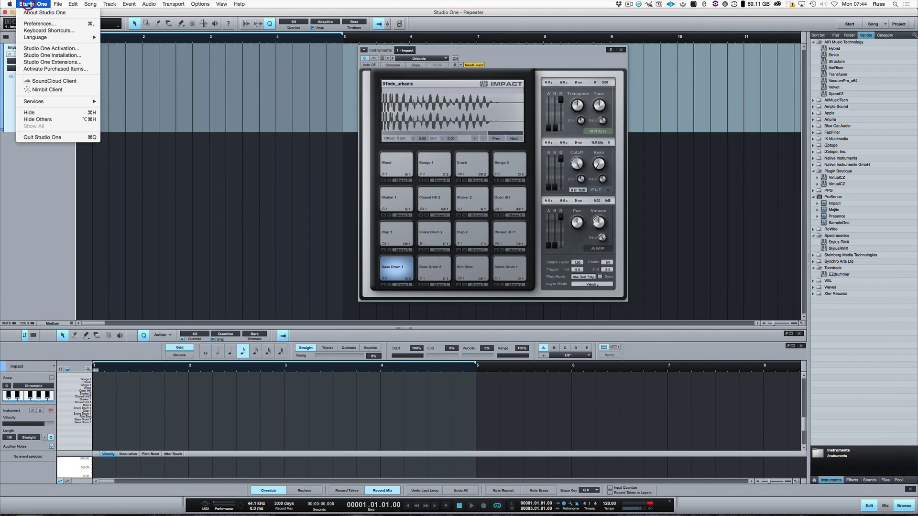
{"action": "left_click", "coordinate": [47, 30]}
{"action": "left_click", "coordinate": [276, 113]}
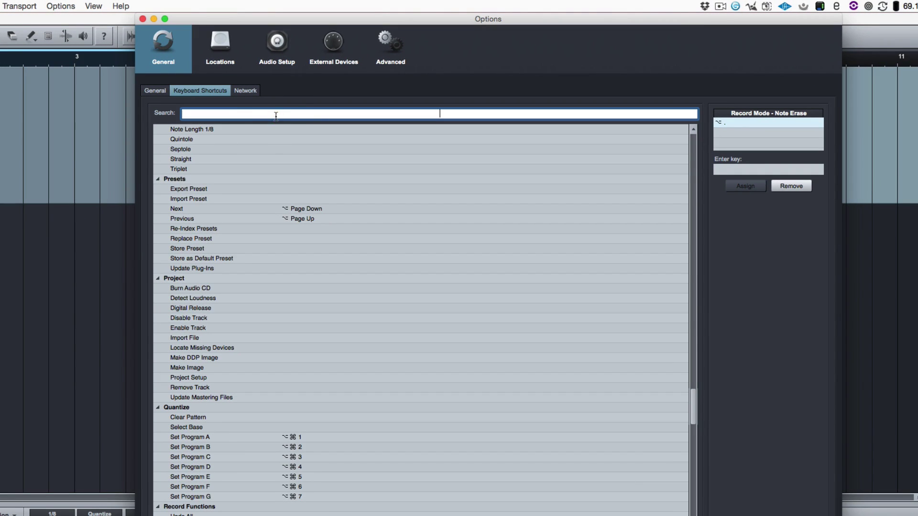
{"action": "type", "text": "not"}
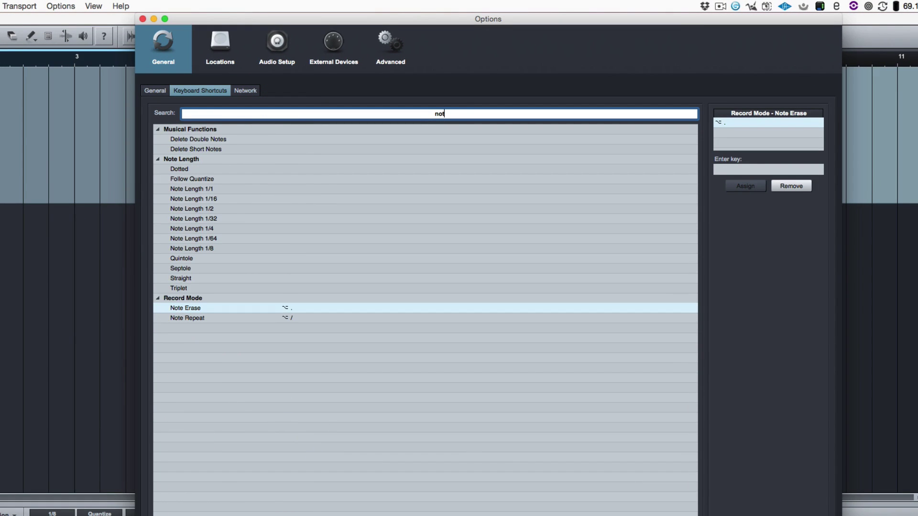
{"action": "type", "text": "e re"}
{"action": "left_click", "coordinate": [297, 137]}
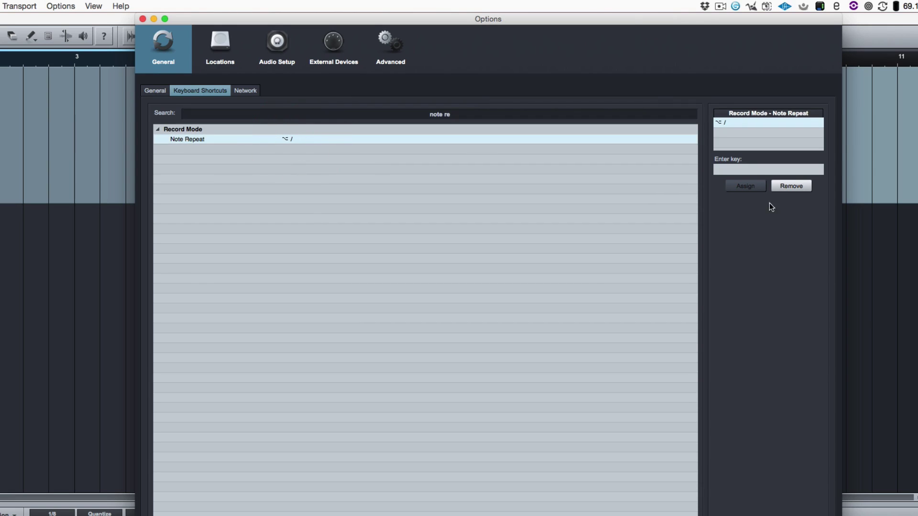
{"action": "left_click", "coordinate": [756, 170]}
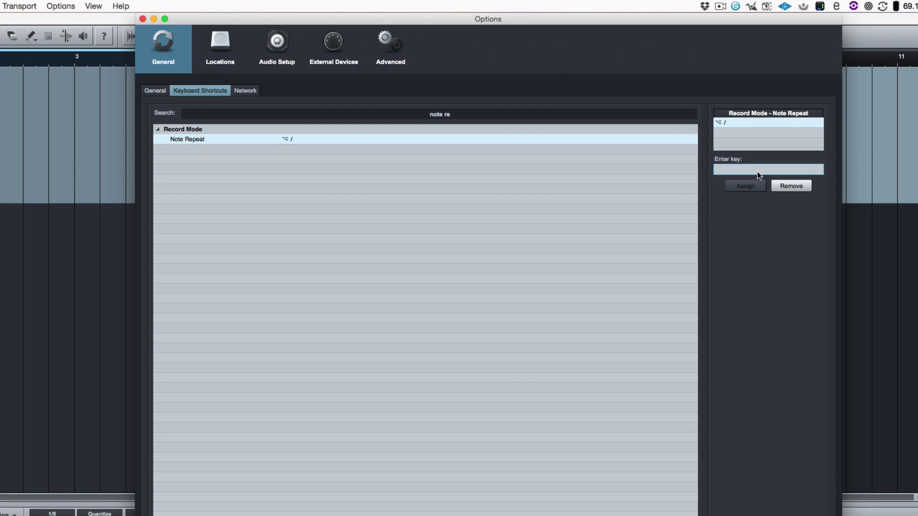
{"action": "key", "text": "alt+period"}
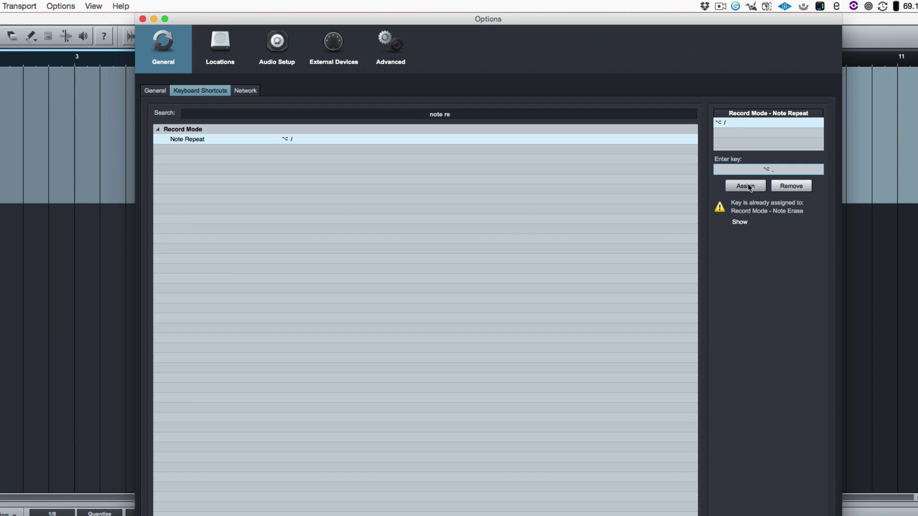
{"action": "left_click", "coordinate": [750, 187]}
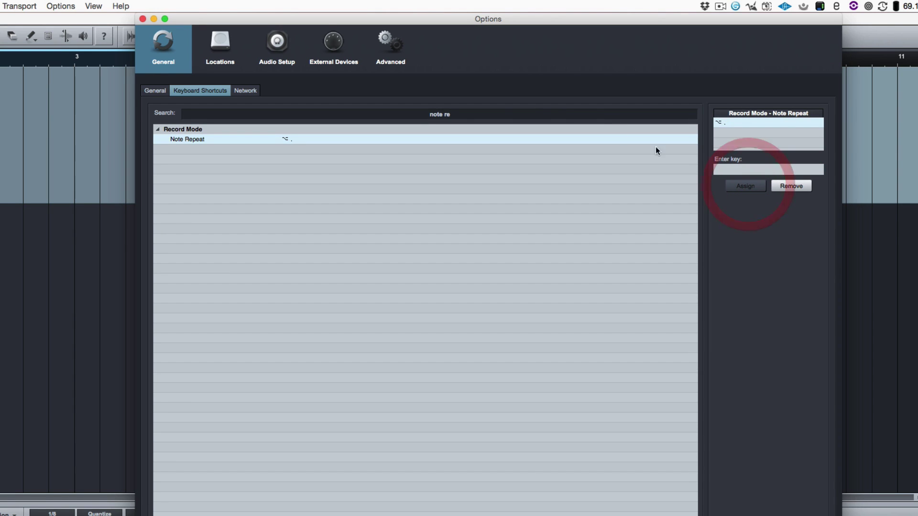
Search for Note Erase and assign it the ⌥/ shortcut
{"action": "left_click", "coordinate": [515, 113]}
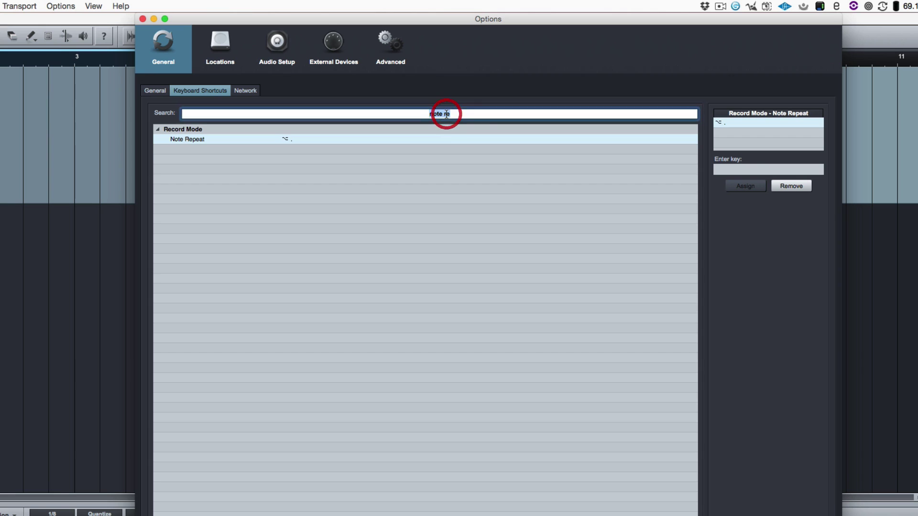
{"action": "left_click_drag", "start_coordinate": [444, 113], "coordinate": [457, 118]}
{"action": "type", "text": "era"}
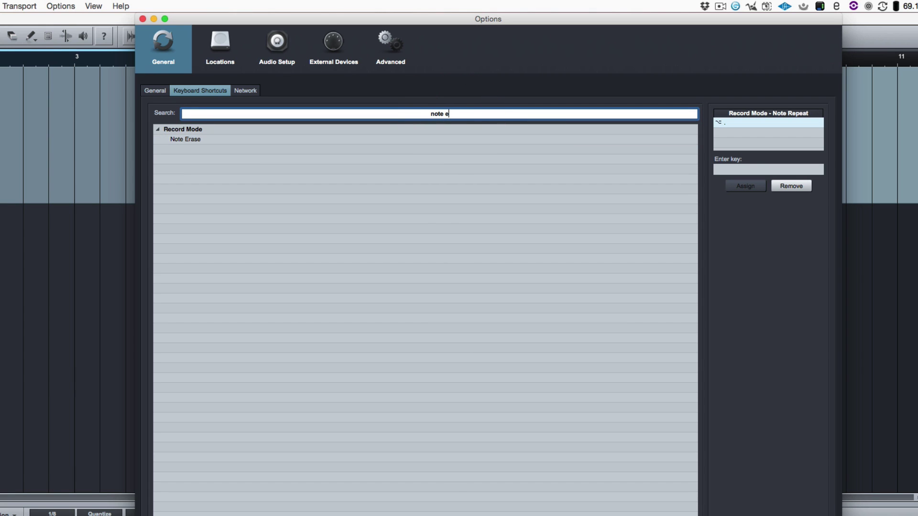
{"action": "left_click", "coordinate": [441, 140]}
{"action": "left_click", "coordinate": [741, 171]}
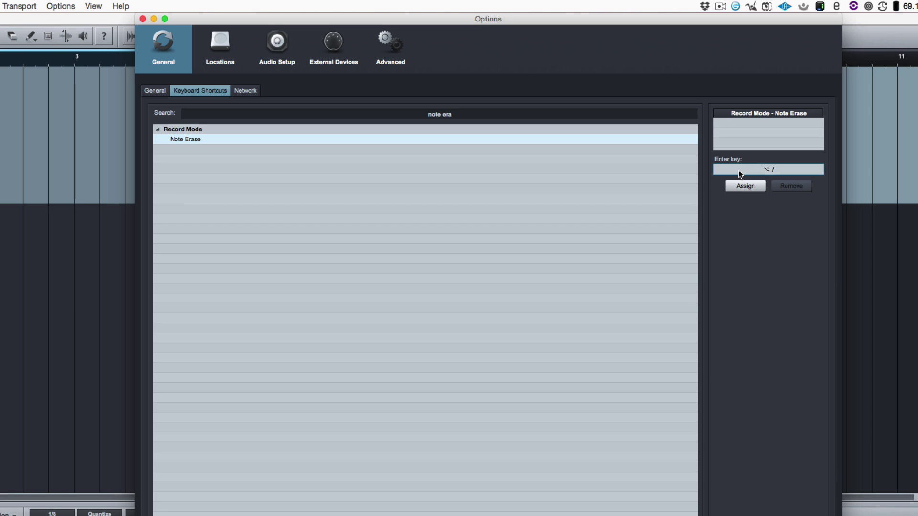
{"action": "left_click", "coordinate": [741, 187]}
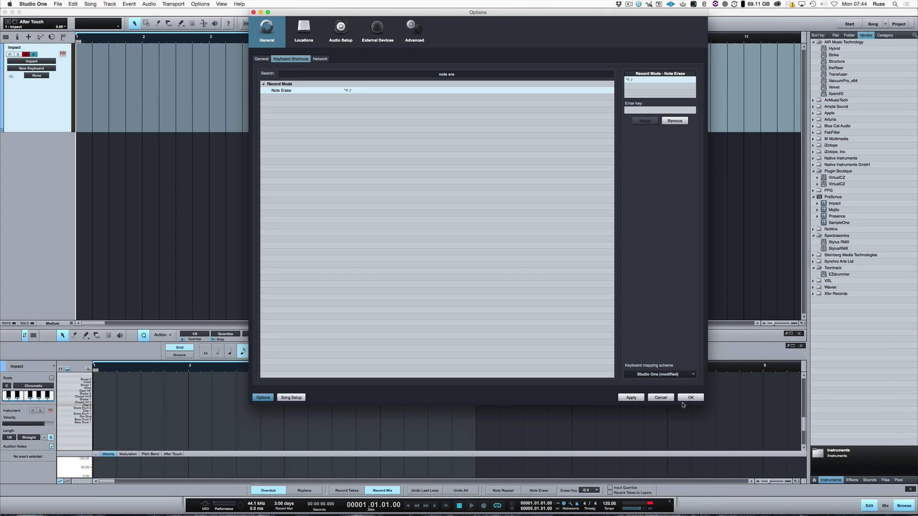
Close the options and test ⌥. and ⌥/ toggling Note Repeat and Note Erase
{"action": "left_click", "coordinate": [632, 397]}
{"action": "left_click", "coordinate": [691, 398]}
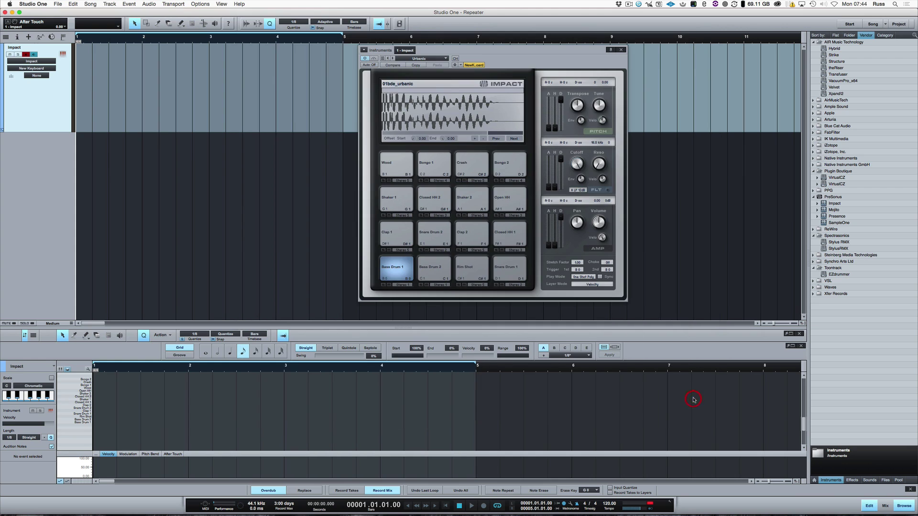
{"action": "key", "text": "alt+period"}
{"action": "key", "text": "alt+slash"}
{"action": "key", "text": "alt+period"}
{"action": "key", "text": "alt+slash"}
Return to Note Repeat, enable the count-in, and start recording the four-bar loop
{"action": "key", "text": "alt+period"}
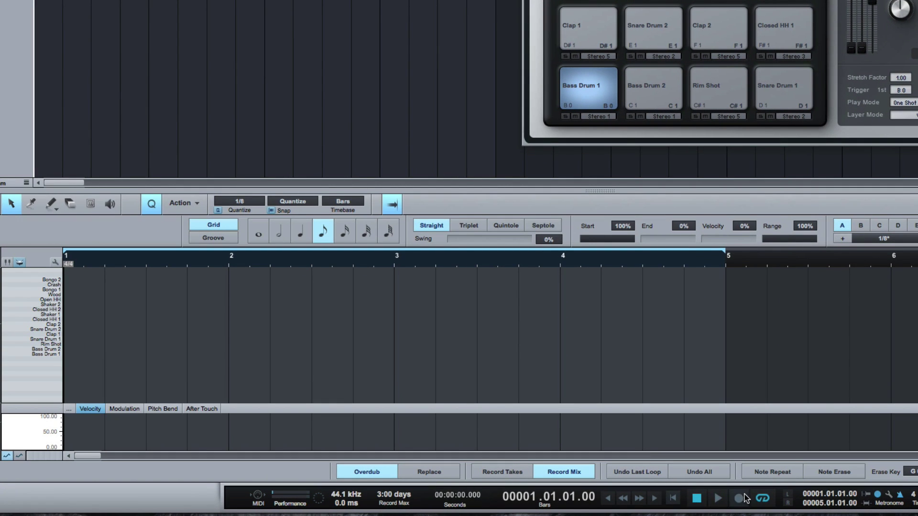
{"action": "left_click", "coordinate": [743, 498]}
{"action": "left_click", "coordinate": [741, 499]}
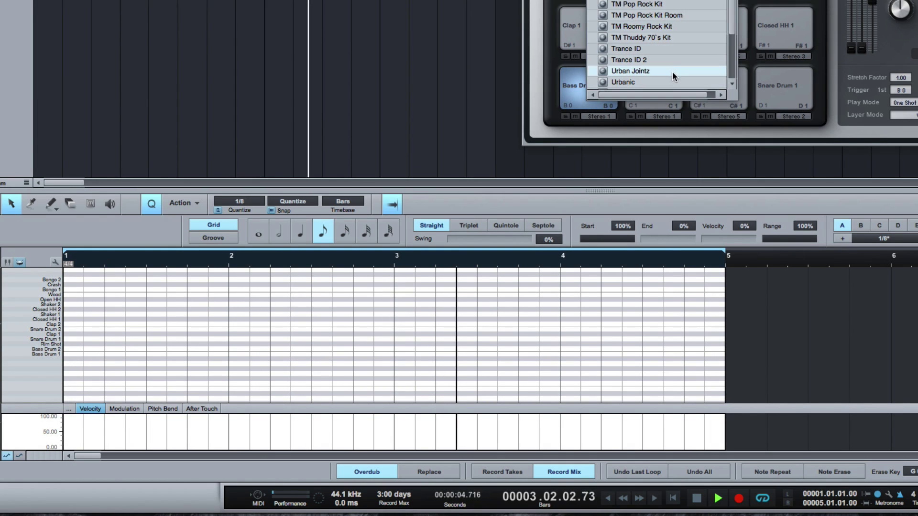
{"action": "left_click", "coordinate": [673, 71]}
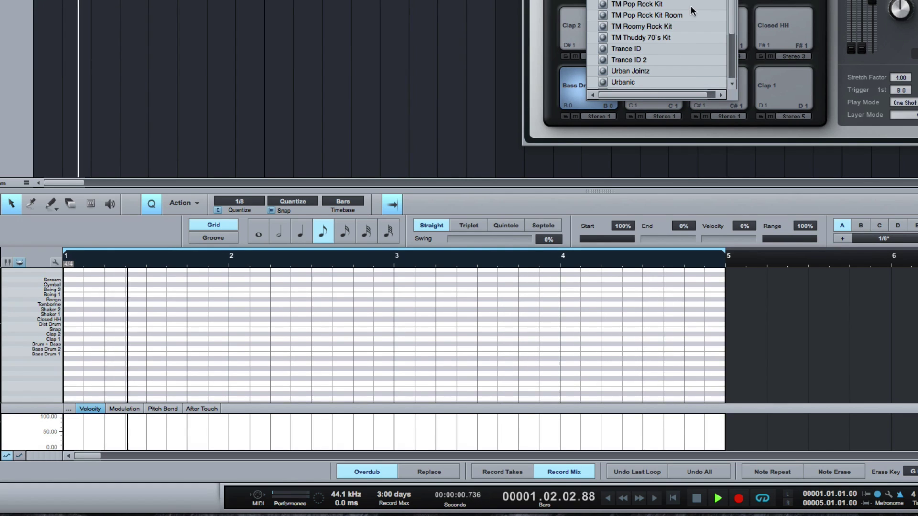
{"action": "left_click", "coordinate": [687, 81]}
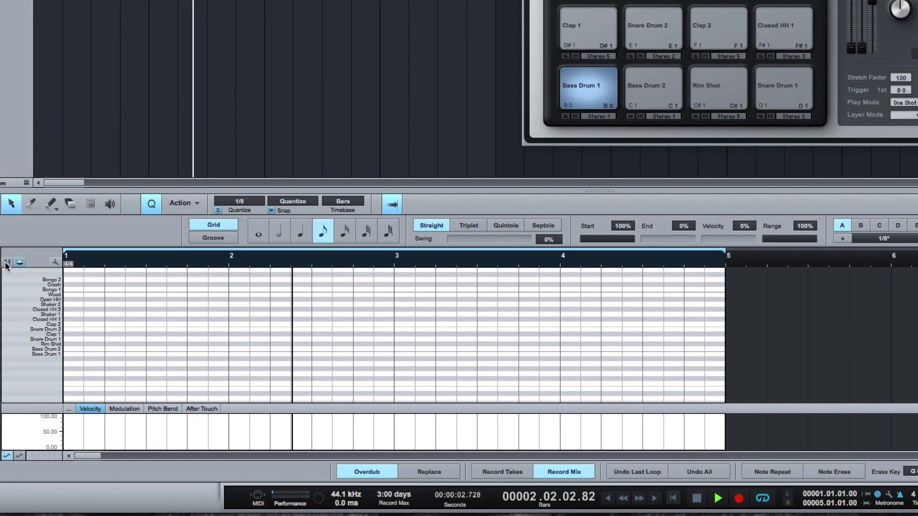
{"action": "left_click", "coordinate": [19, 262]}
{"action": "left_click", "coordinate": [19, 262]}
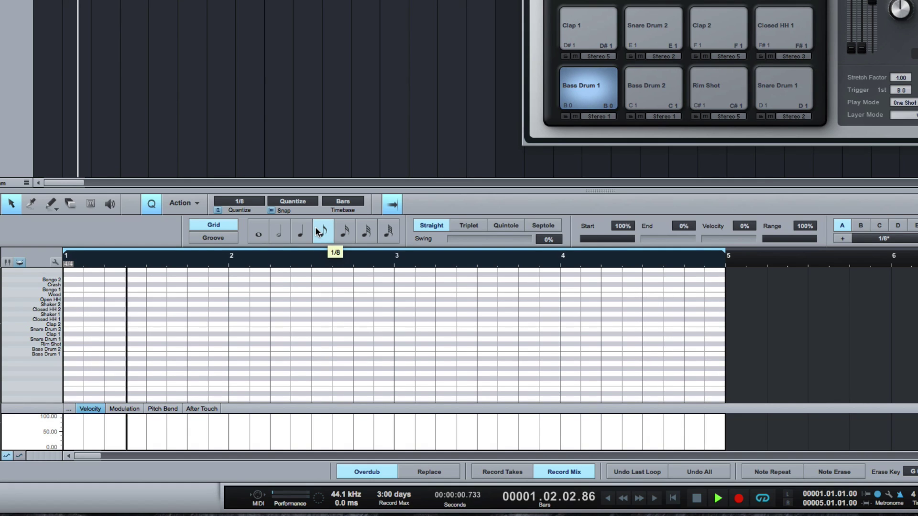
Record 1/8 Closed HH 1 with Note Repeat, then 1/4 Bass Drum 2 kicks
{"action": "key", "text": "alt"}
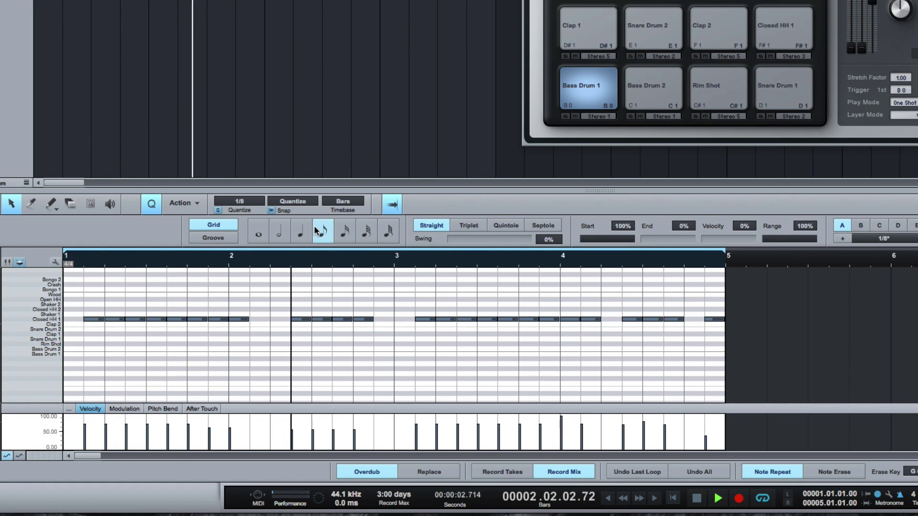
{"action": "left_click", "coordinate": [303, 231]}
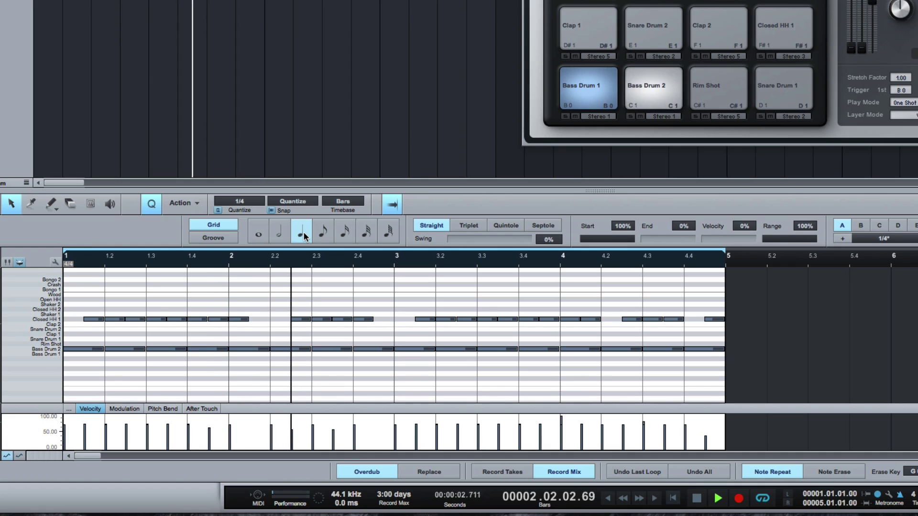
Tap Snare Drum 1 on beats 2 and 4, then record a 1/16 snare roll in bar 4
{"action": "key", "text": "alt"}
{"action": "key", "text": "alt+period"}
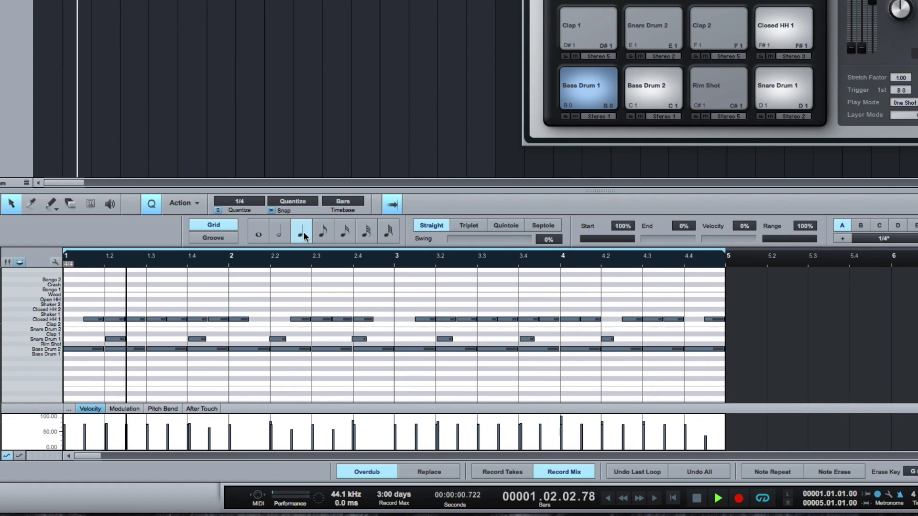
{"action": "key", "text": "alt"}
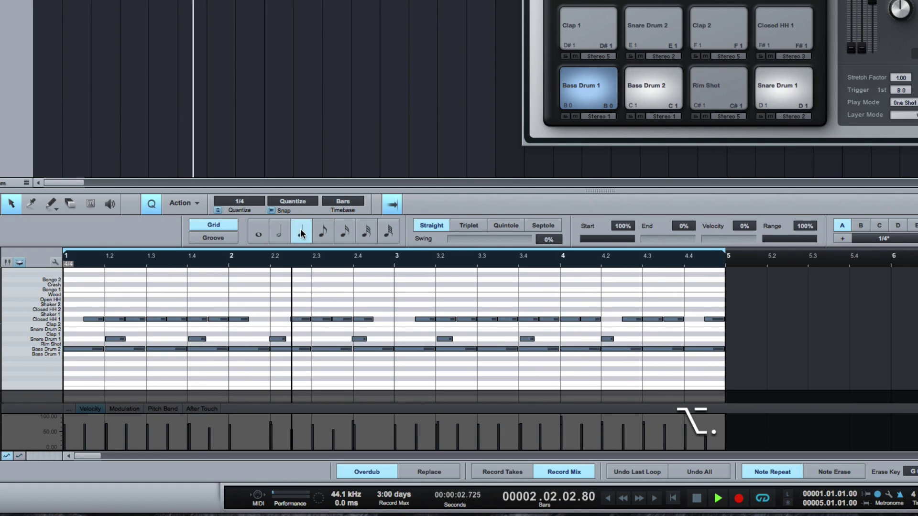
{"action": "left_click", "coordinate": [343, 233]}
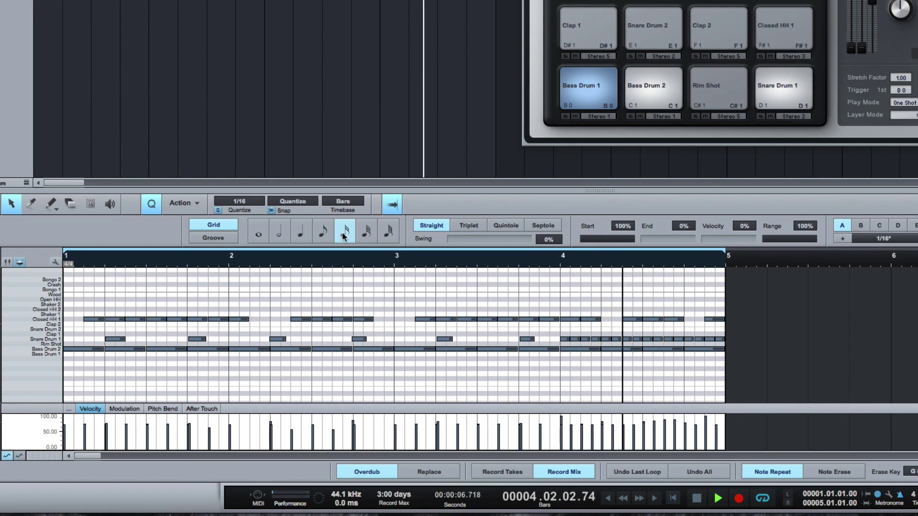
Erase the bar-4 snare roll with Note Erase, then record a new broken roll
{"action": "key", "text": "alt"}
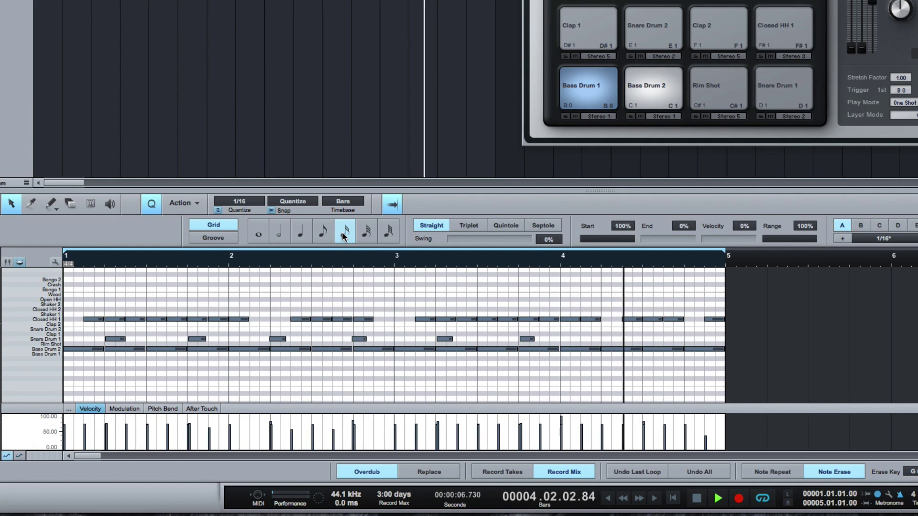
{"action": "key", "text": "alt"}
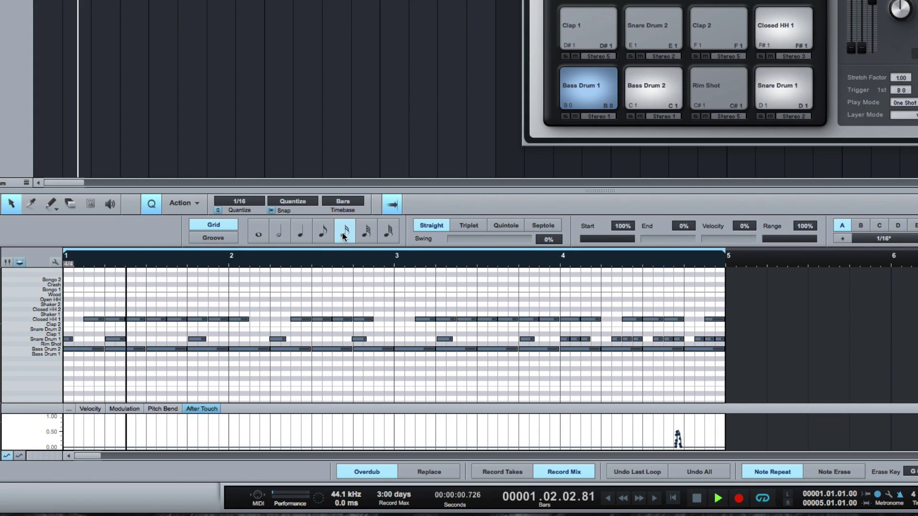
Stop recording, switch the loop record mode to Replace, and return to the start
{"action": "key", "text": "space"}
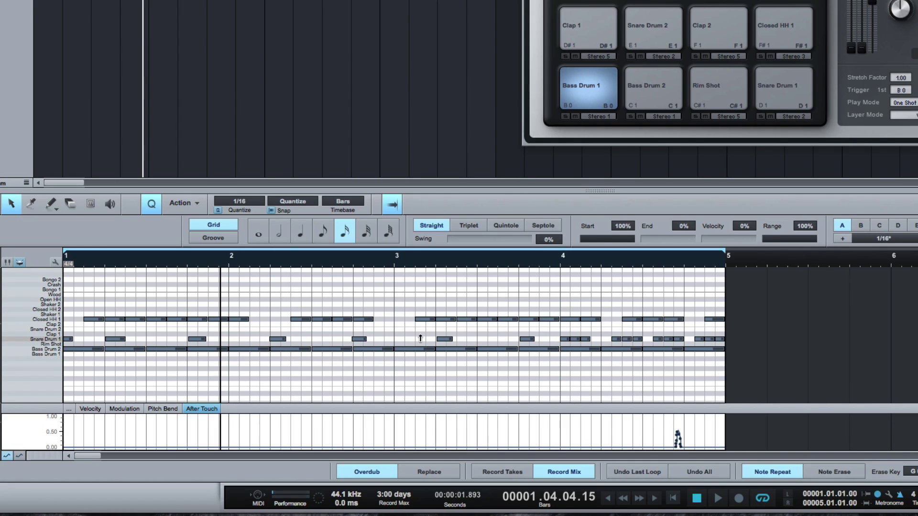
{"action": "left_click", "coordinate": [429, 472]}
{"action": "key", "text": "Home"}
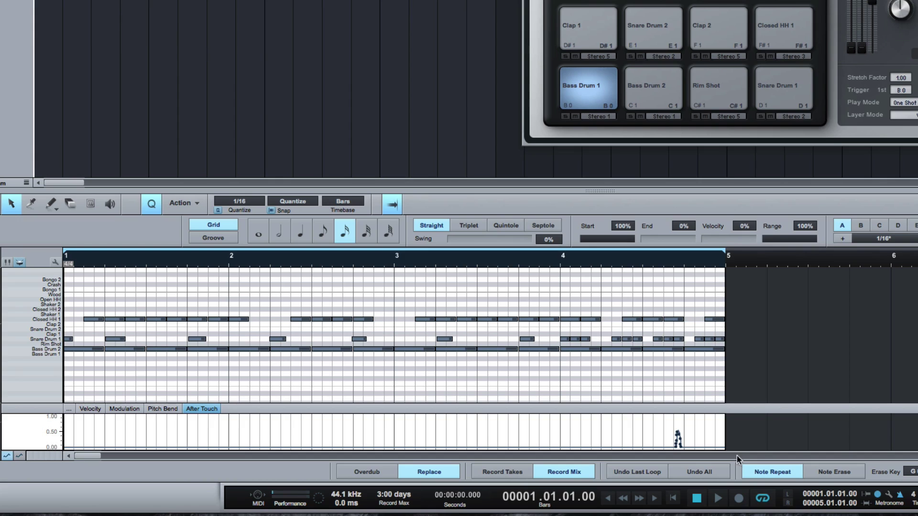
Record a short Replace pass, stop it, and undo to restore the bar 1 notes
{"action": "left_click", "coordinate": [738, 499]}
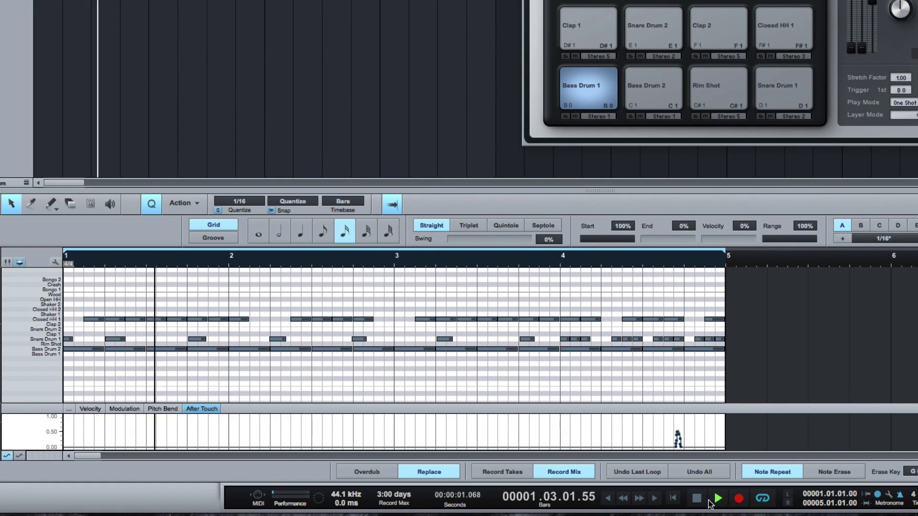
{"action": "left_click", "coordinate": [698, 500]}
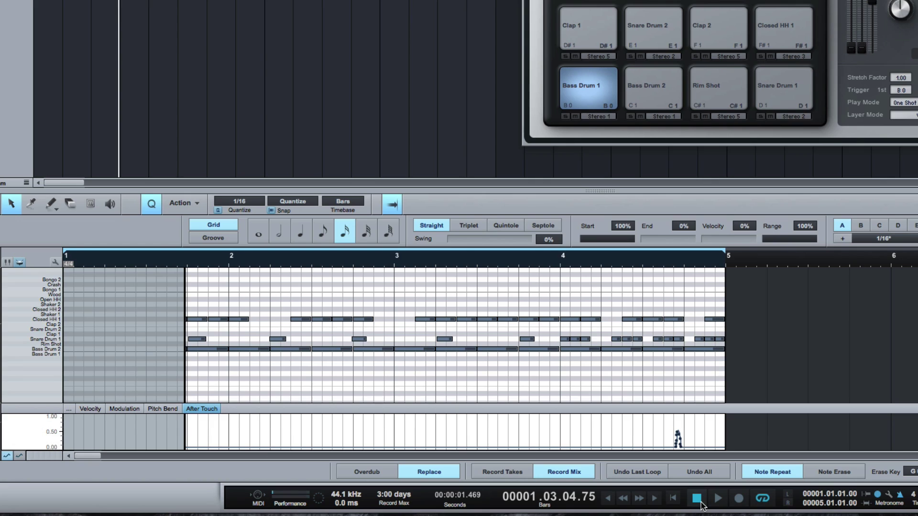
{"action": "key", "text": "super+z"}
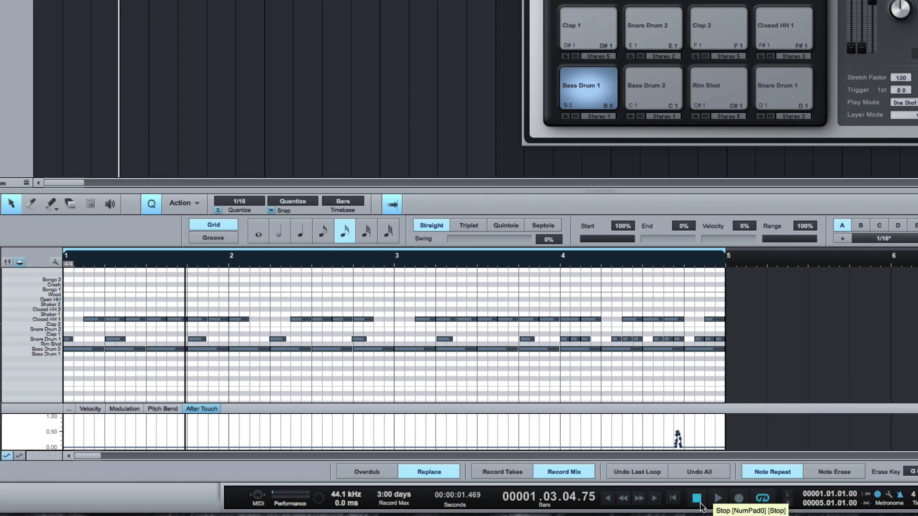